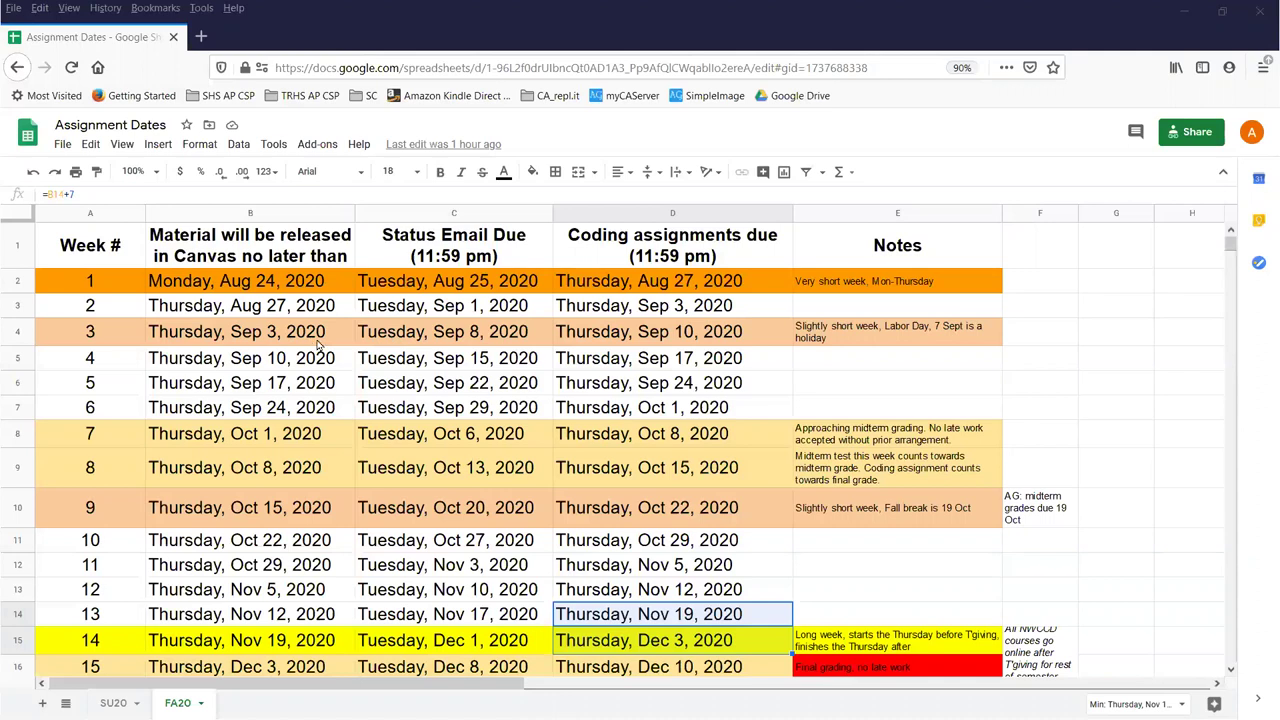
# - Inspect the first release date and the week 13 and 14 coding due dates in the FA20 sheet
pyautogui.click(255, 287)
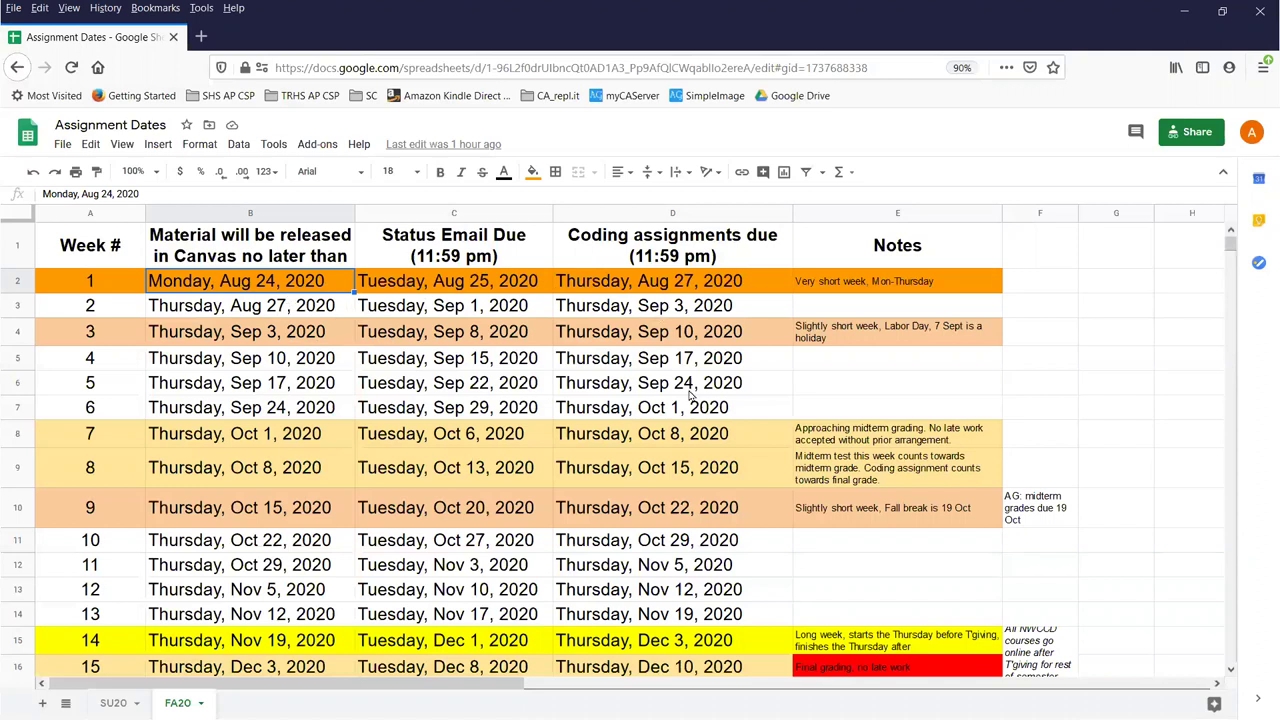
pyautogui.click(667, 614)
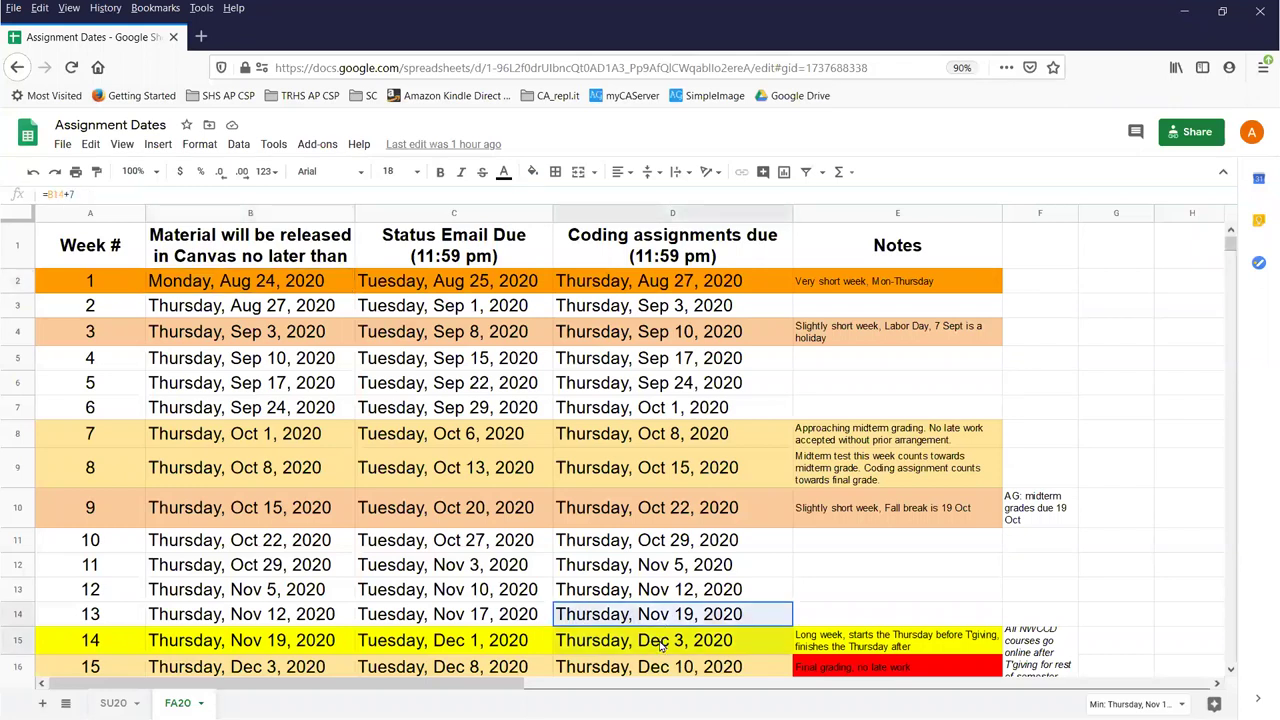
pyautogui.keyDown('shift'); pyautogui.click(660, 647); pyautogui.keyUp('shift')
# - Move the Assignment Dates browser window out of the way and switch to the Book.xlsx workbook in Excel
pyautogui.moveTo(487, 19); pyautogui.dragTo(496, 357)
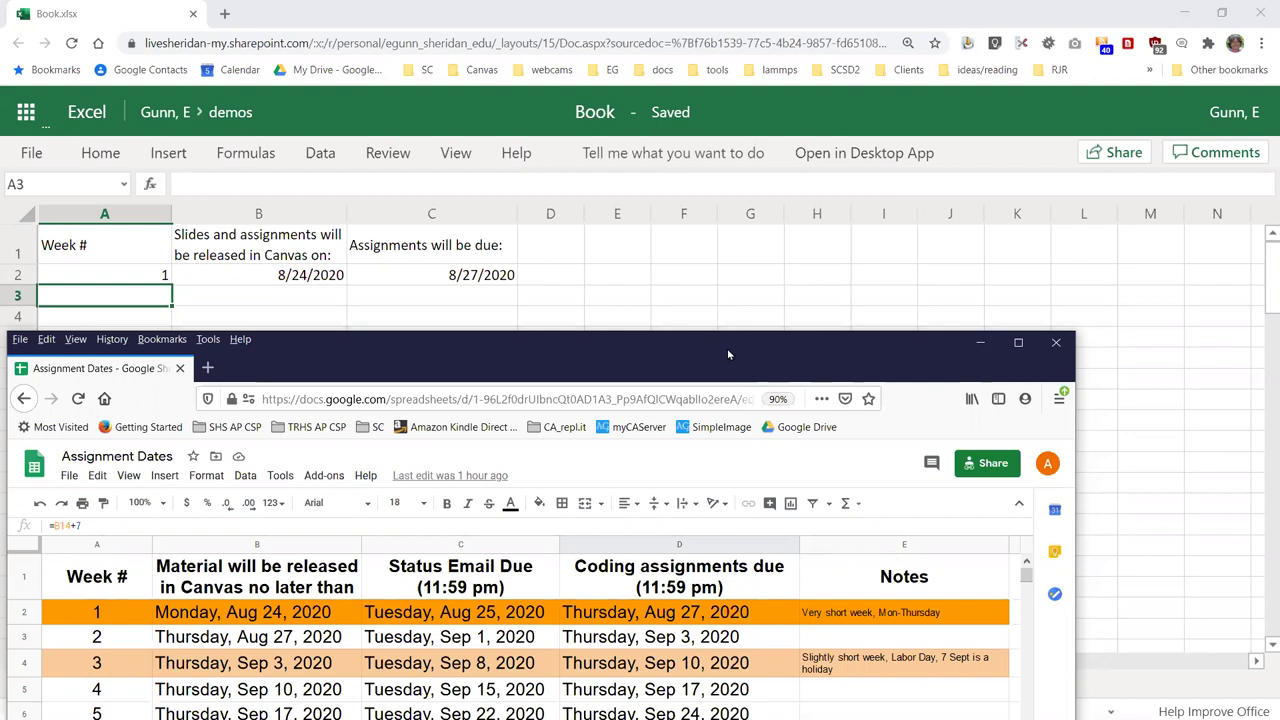
pyautogui.moveTo(520, 360); pyautogui.dragTo(490, 363)
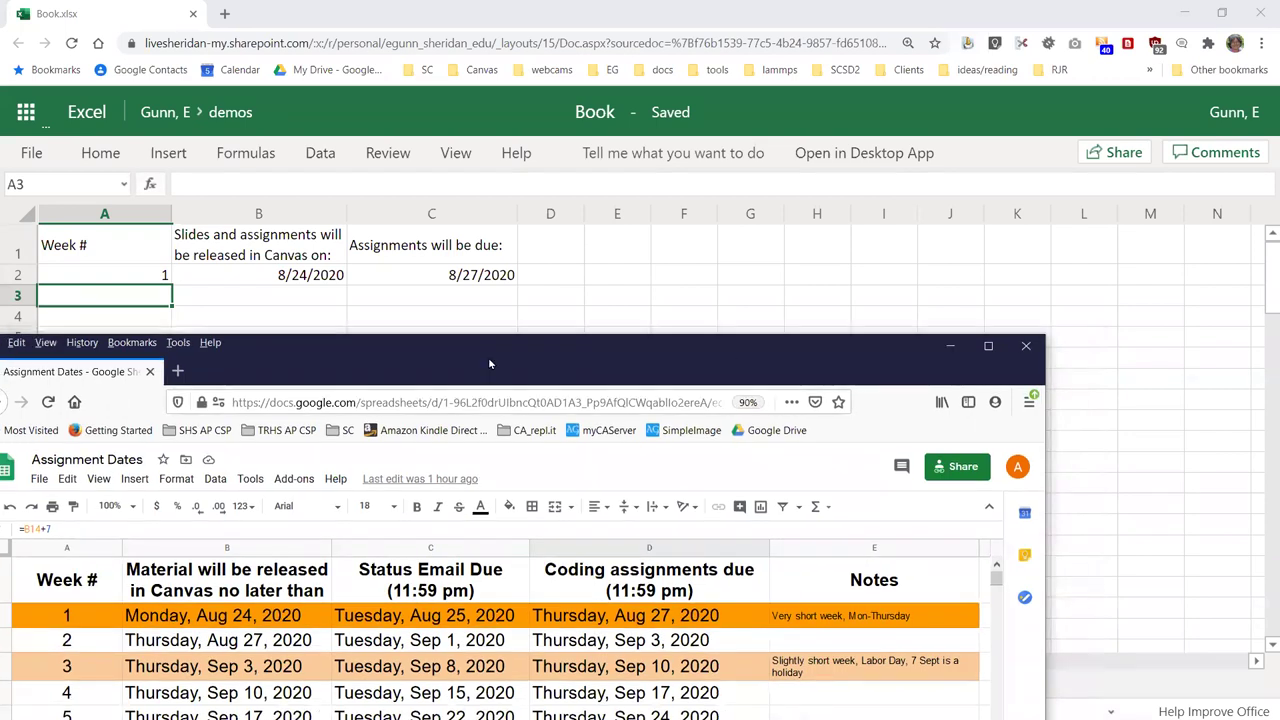
pyautogui.hotkey('alt', 'Tab')
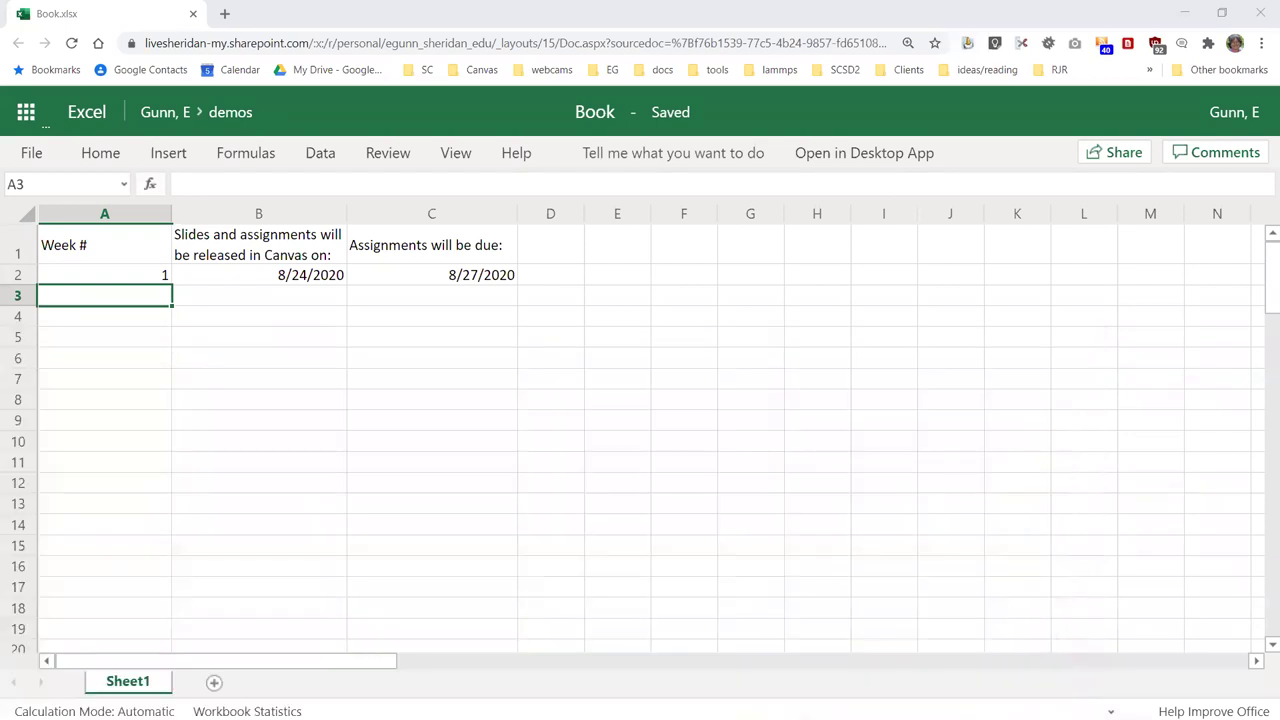
# - Enter the formula =A2+1 in cell A3 to generate the second week number
pyautogui.click(148, 302)
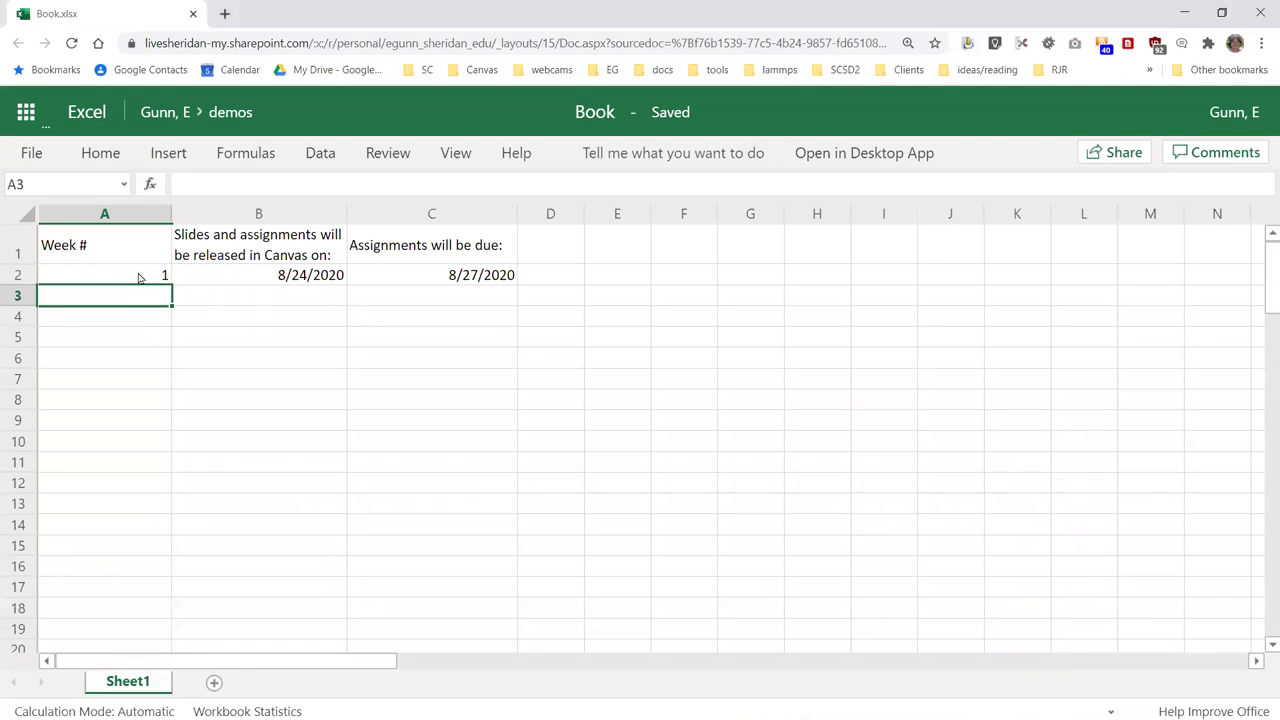
pyautogui.click(139, 278)
pyautogui.click(136, 304)
pyautogui.write('=')
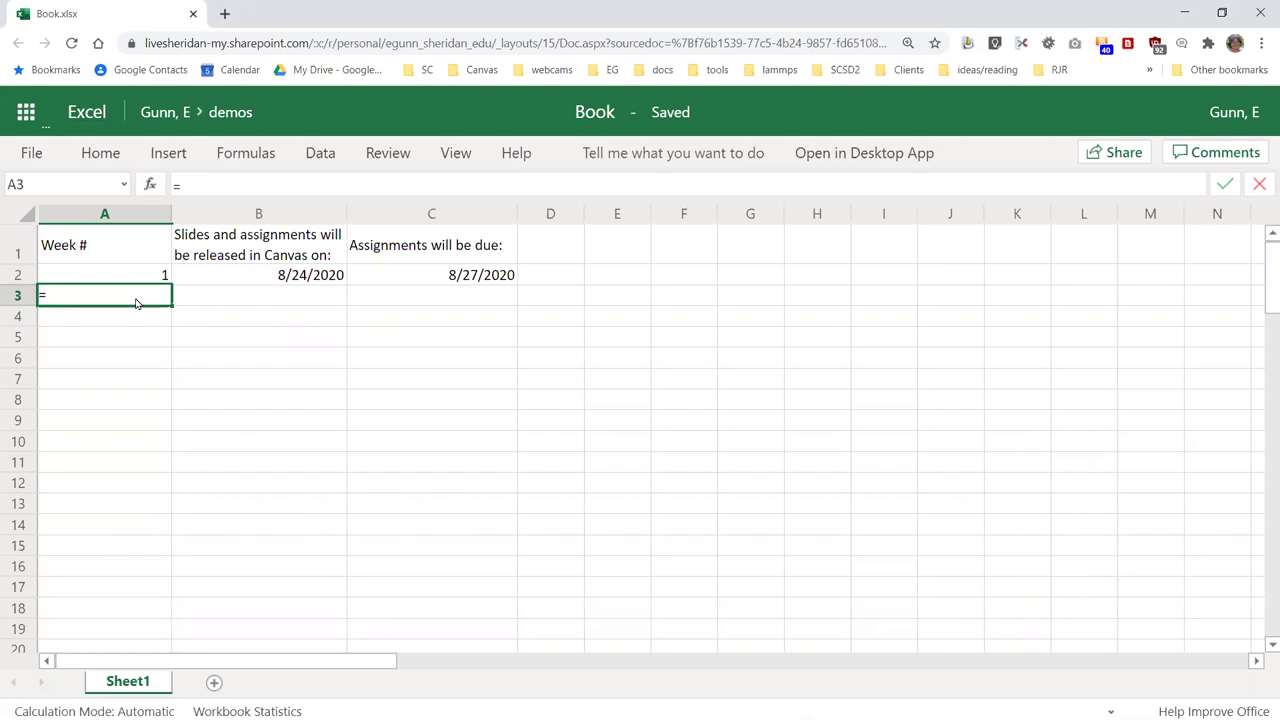
pyautogui.write('a2+1')
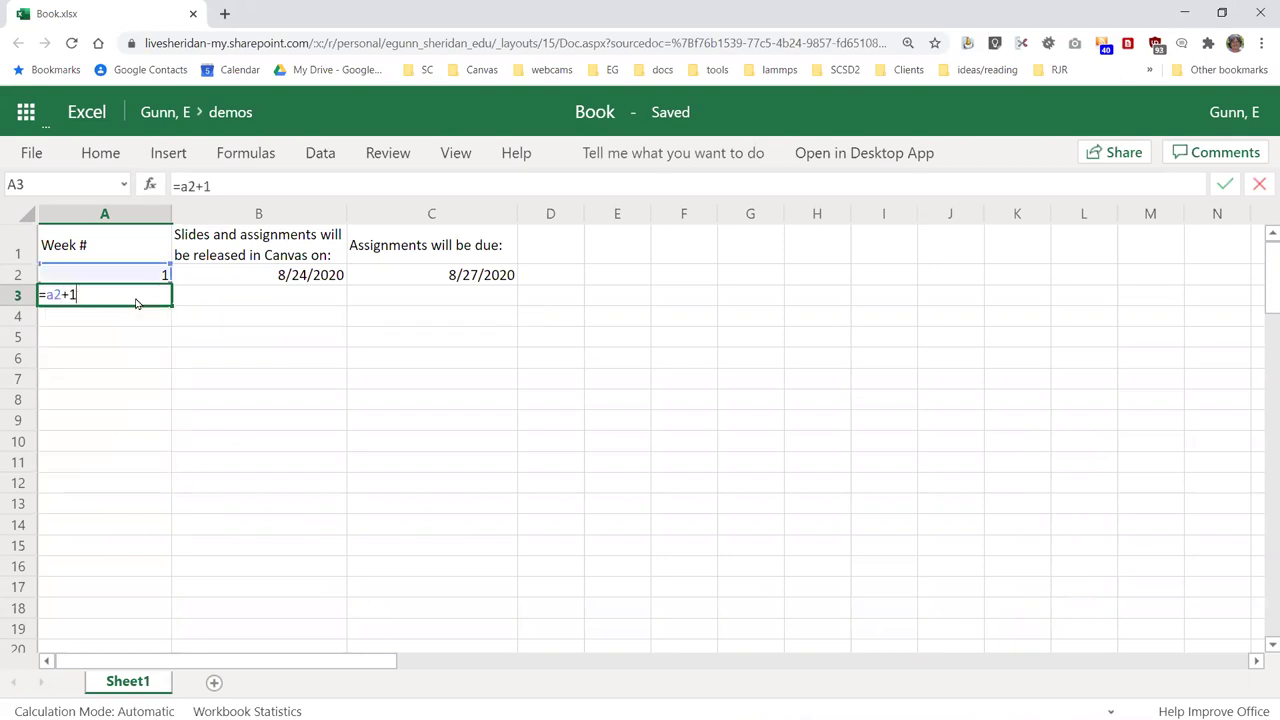
pyautogui.press('Return')
# - Copy the week number formula from A3 into A4:A16 and narrow the Week # column
pyautogui.click(137, 300)
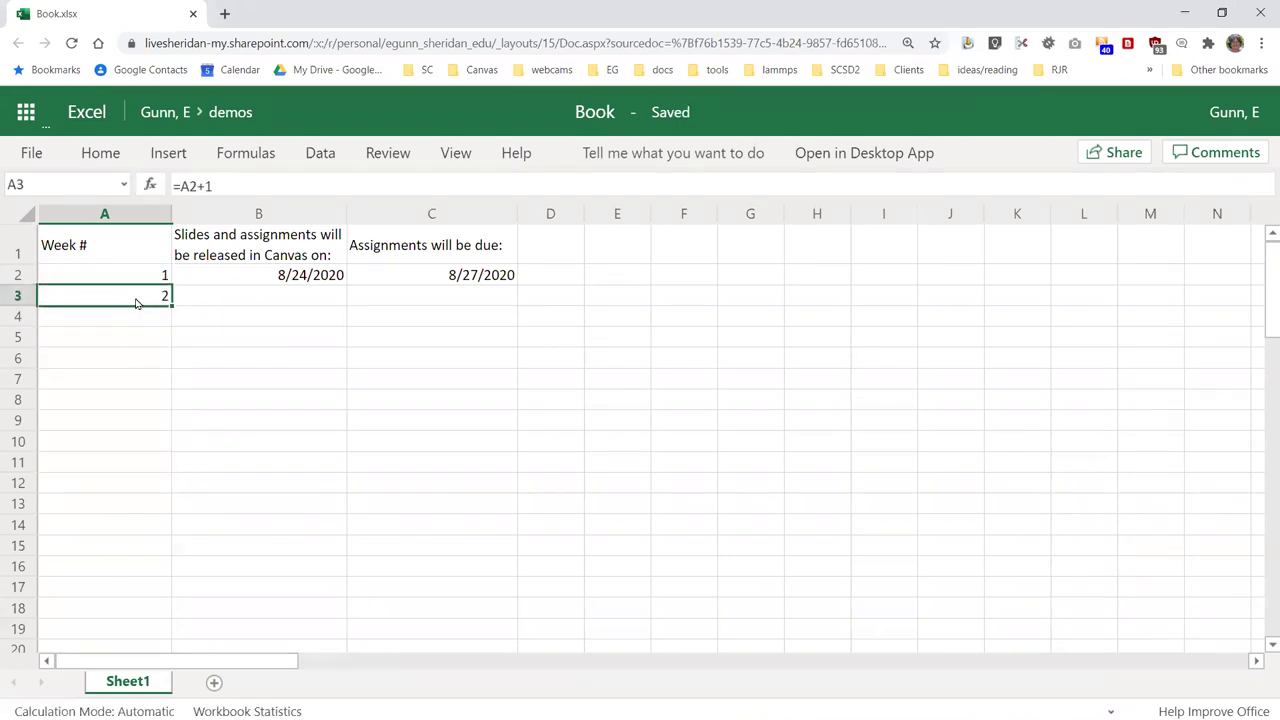
pyautogui.hotkey('ctrl', 'c')
pyautogui.moveTo(137, 320); pyautogui.dragTo(134, 574)
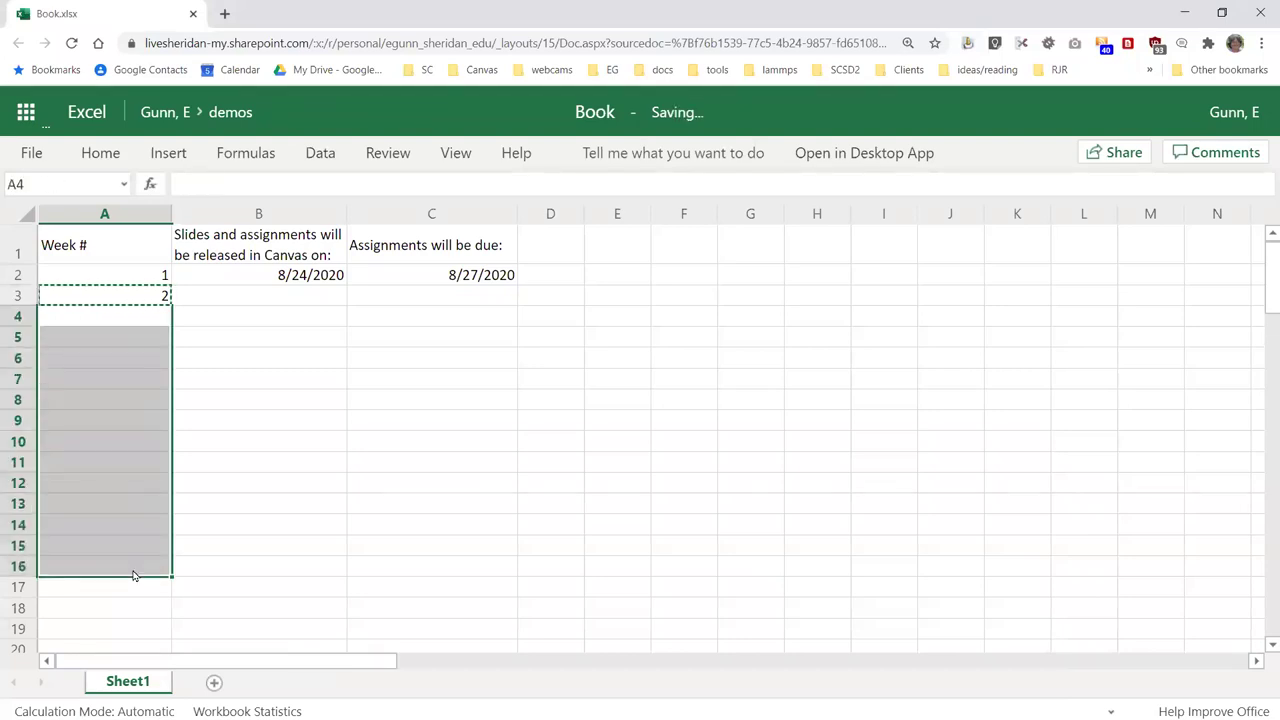
pyautogui.hotkey('ctrl', 'v')
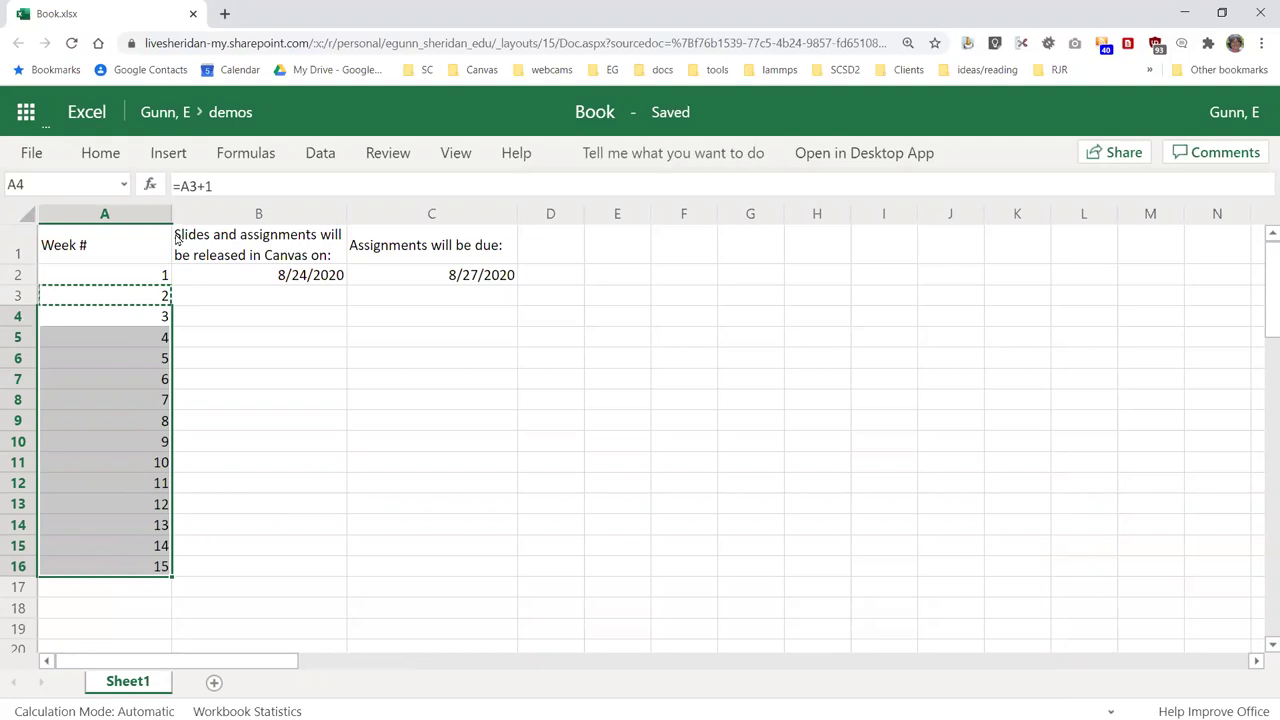
pyautogui.moveTo(172, 214); pyautogui.dragTo(117, 222)
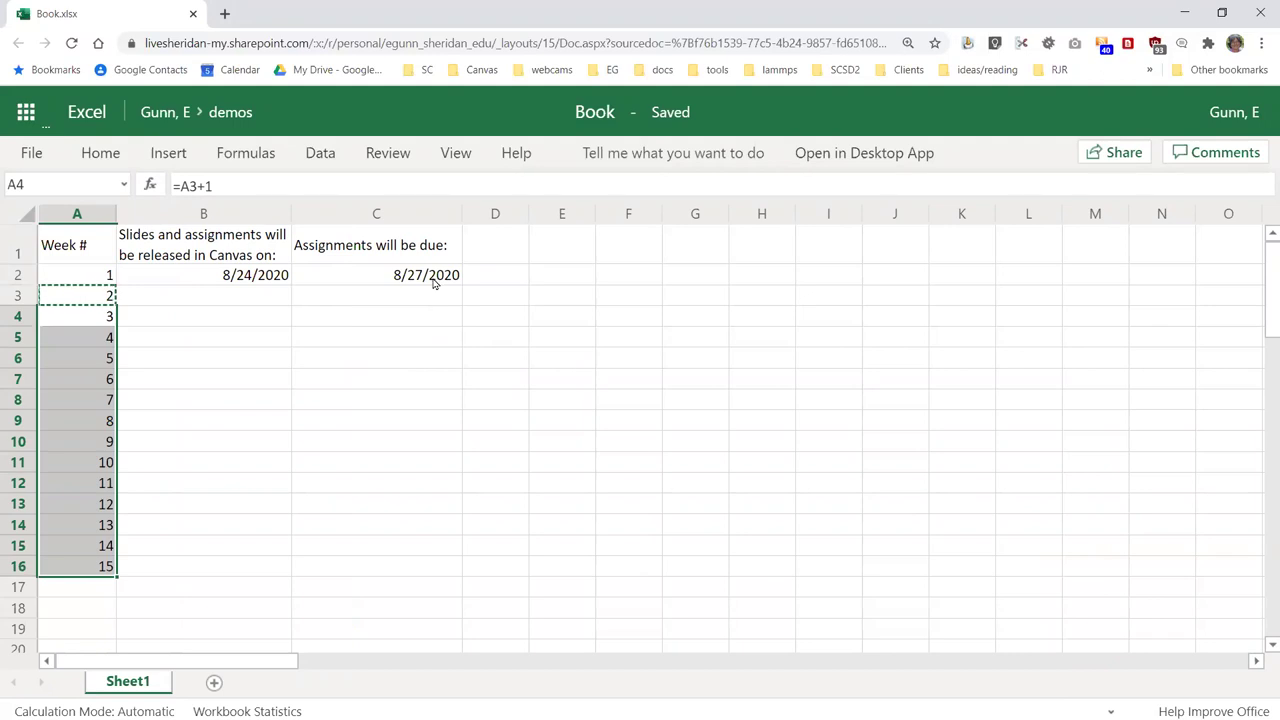
# - Enter the formula =C2+7 in cell C3 for the week 2 assignment due date
pyautogui.click(434, 284)
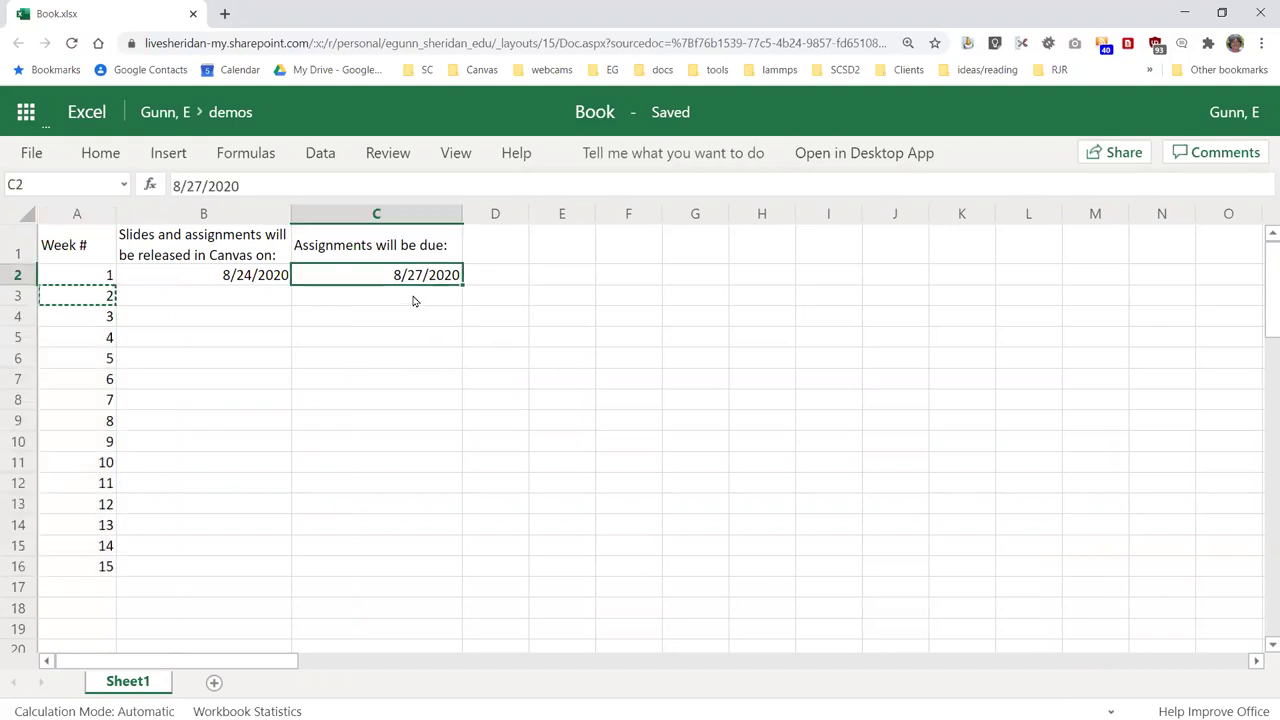
pyautogui.click(407, 299)
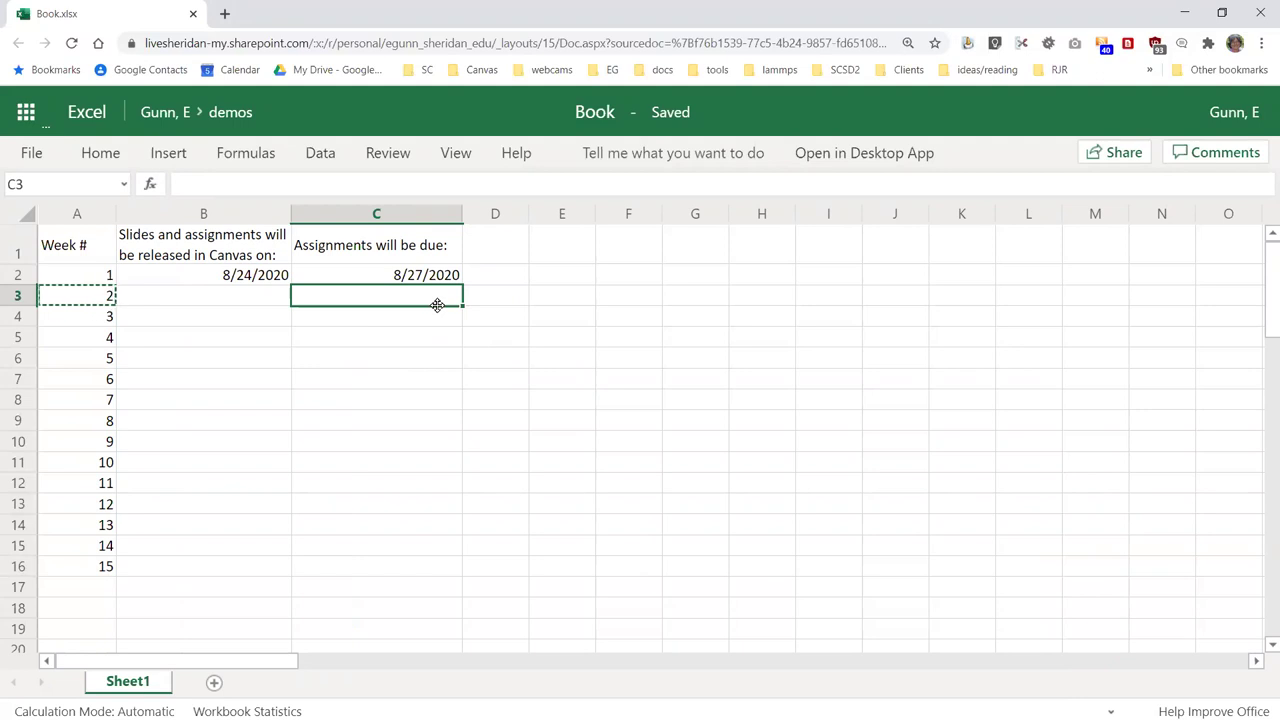
pyautogui.write('=c')
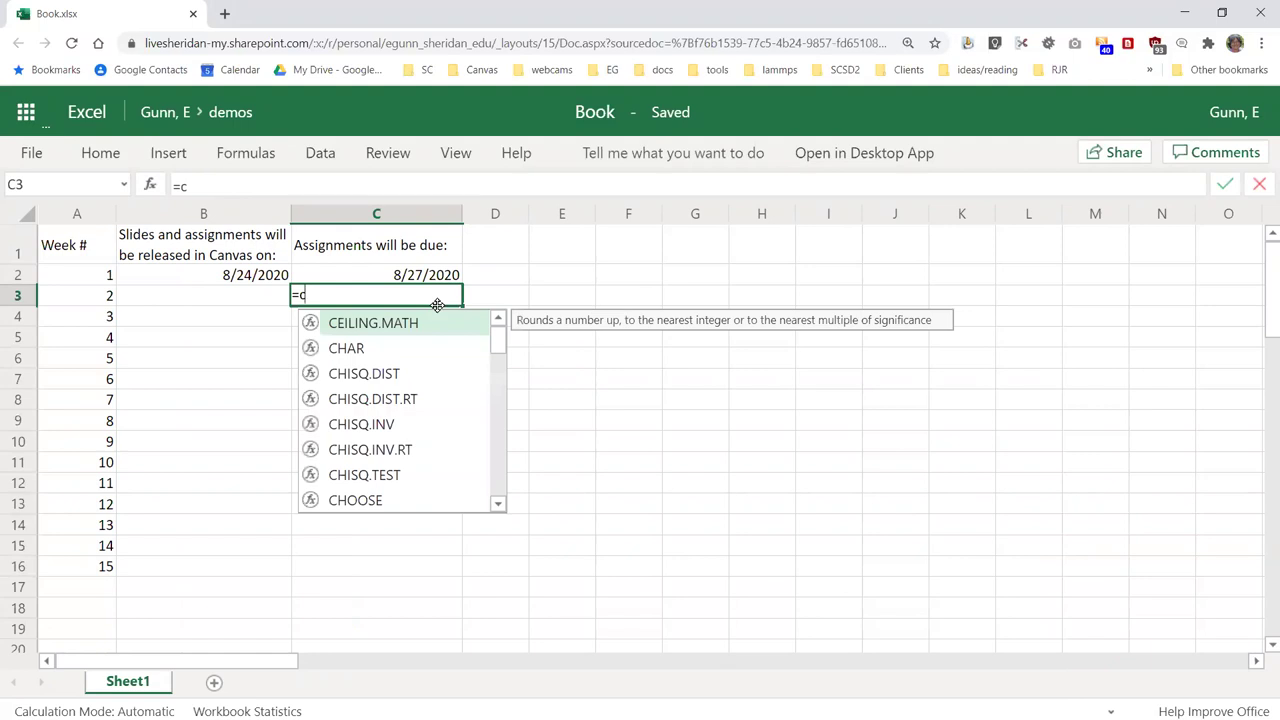
pyautogui.write('2+7')
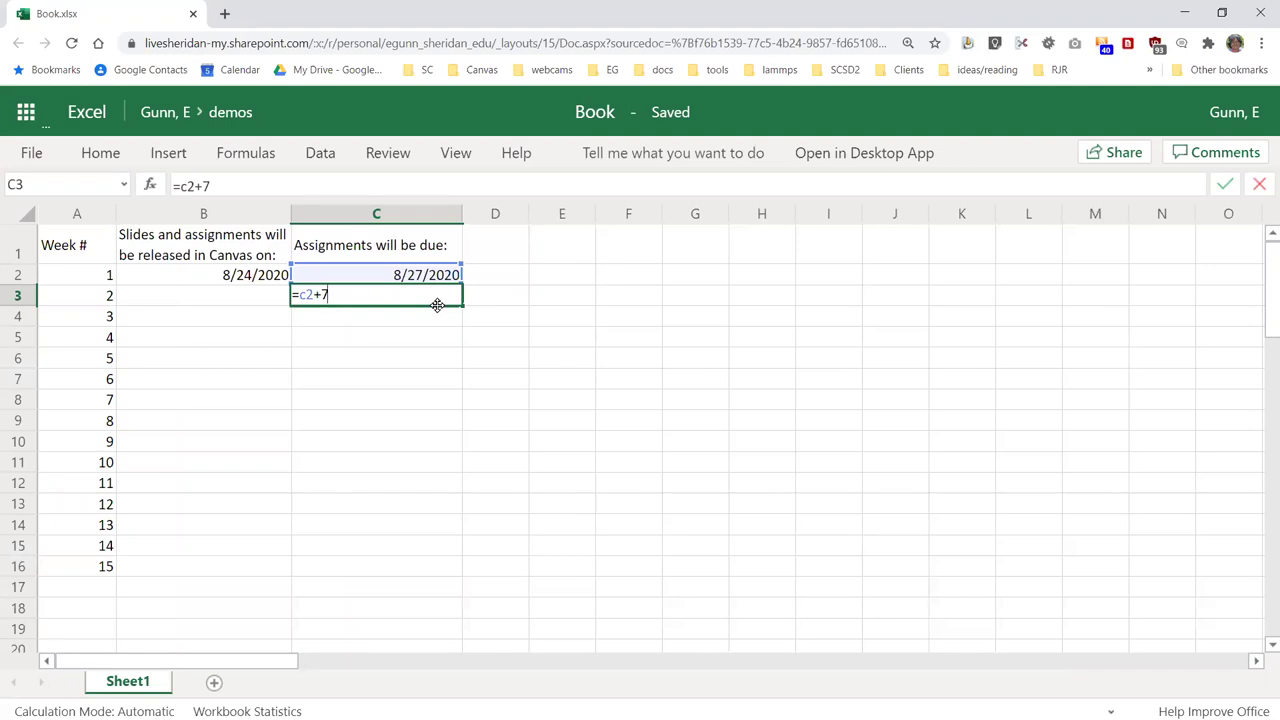
pyautogui.press('Return')
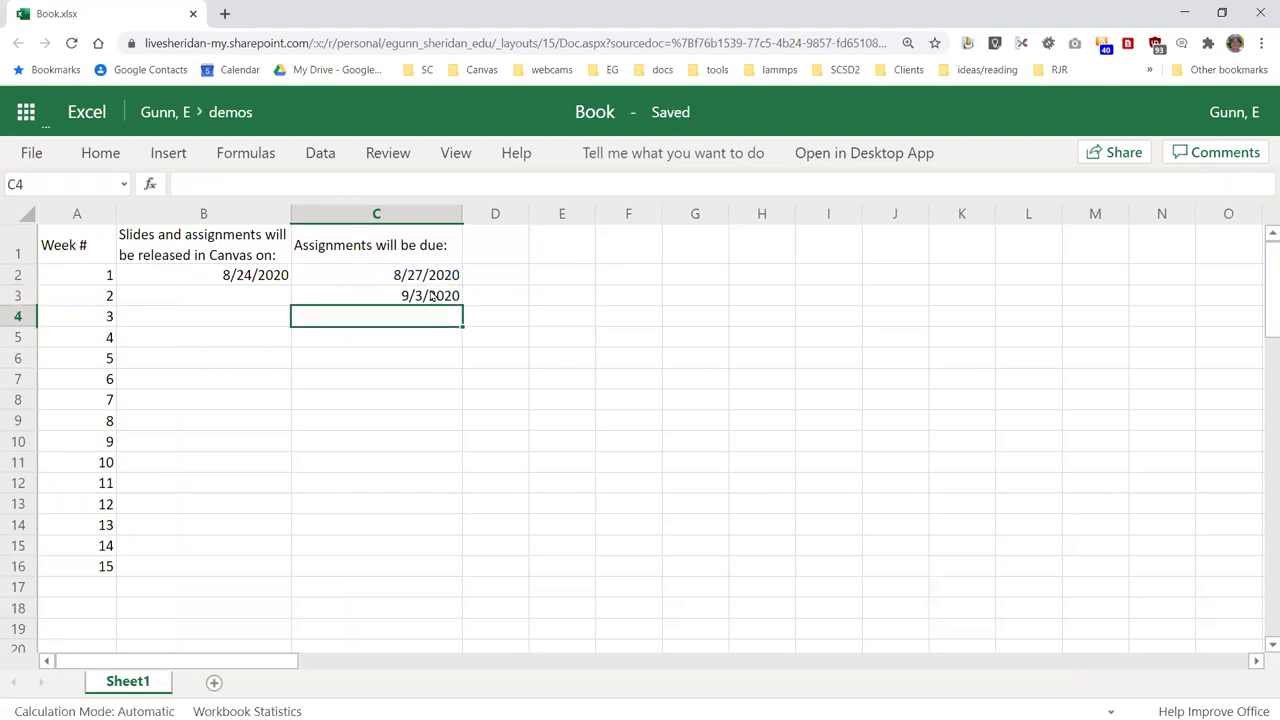
# - Copy the due date formula from C3 into C4:C16
pyautogui.click(430, 302)
pyautogui.hotkey('ctrl', 'c')
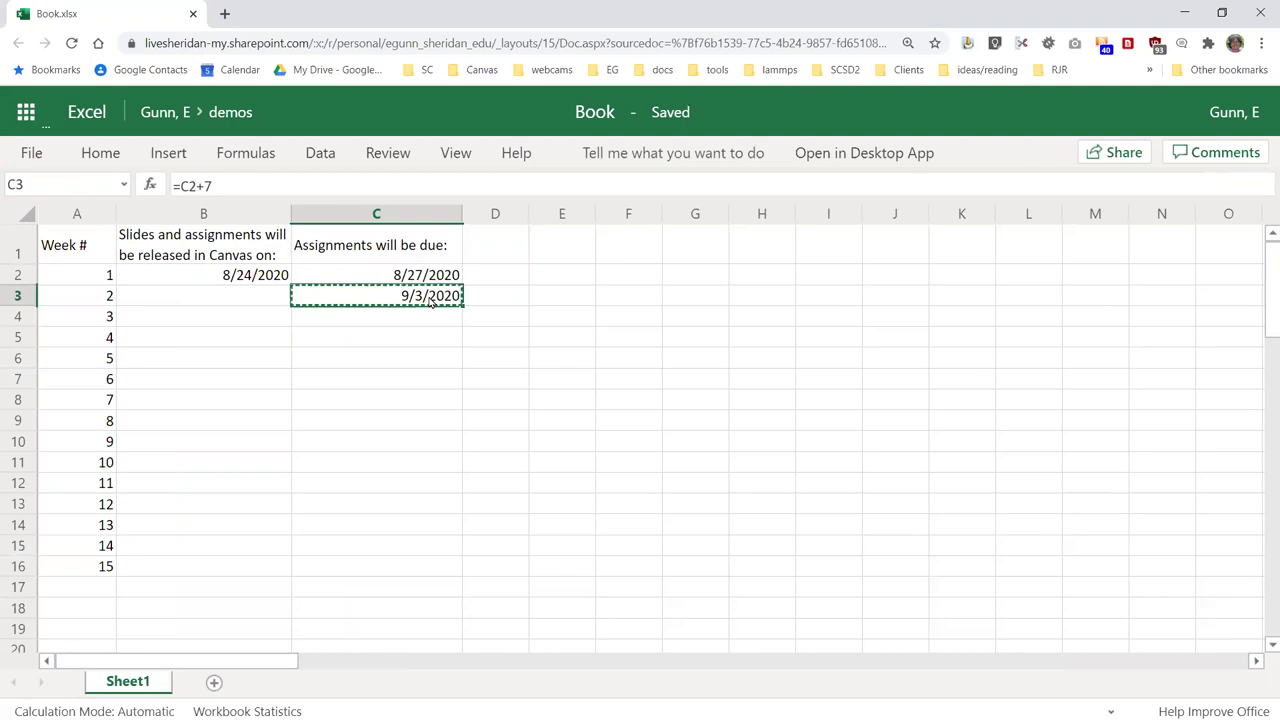
pyautogui.moveTo(417, 323); pyautogui.dragTo(406, 563)
pyautogui.hotkey('ctrl', 'v')
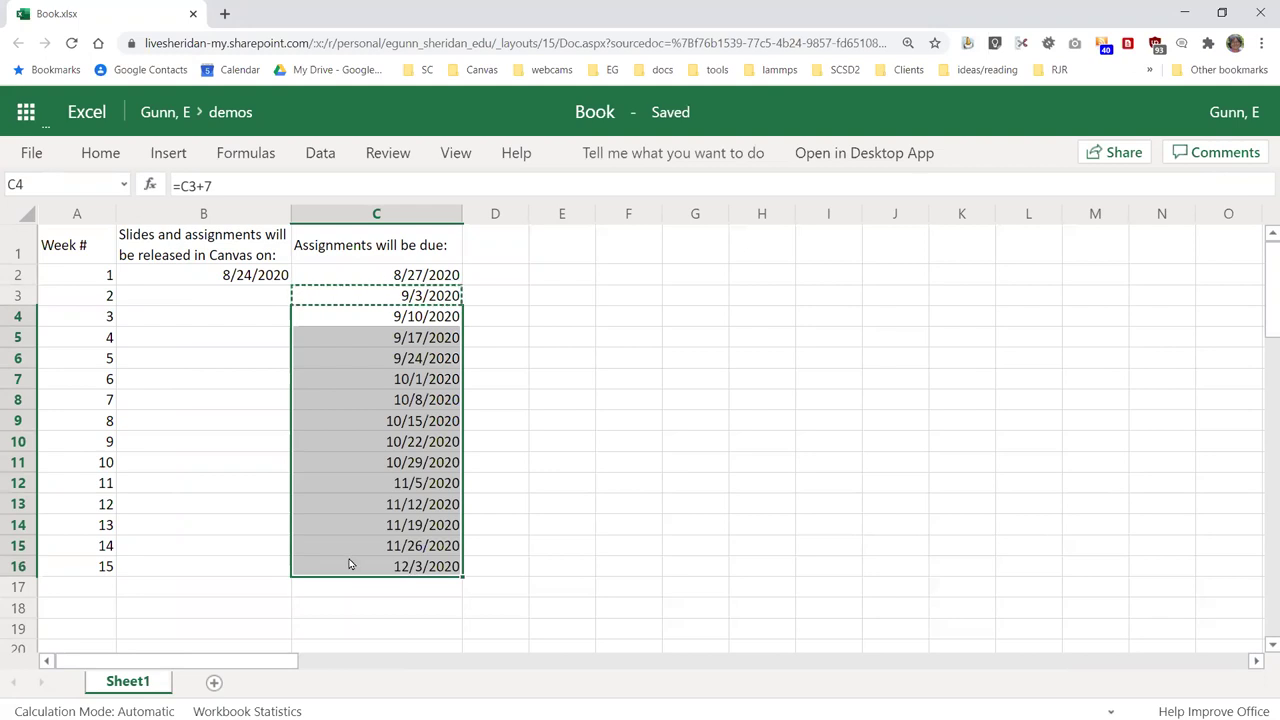
# - Change the week 14 due date formula in C15 to =C14+14
pyautogui.click(401, 553)
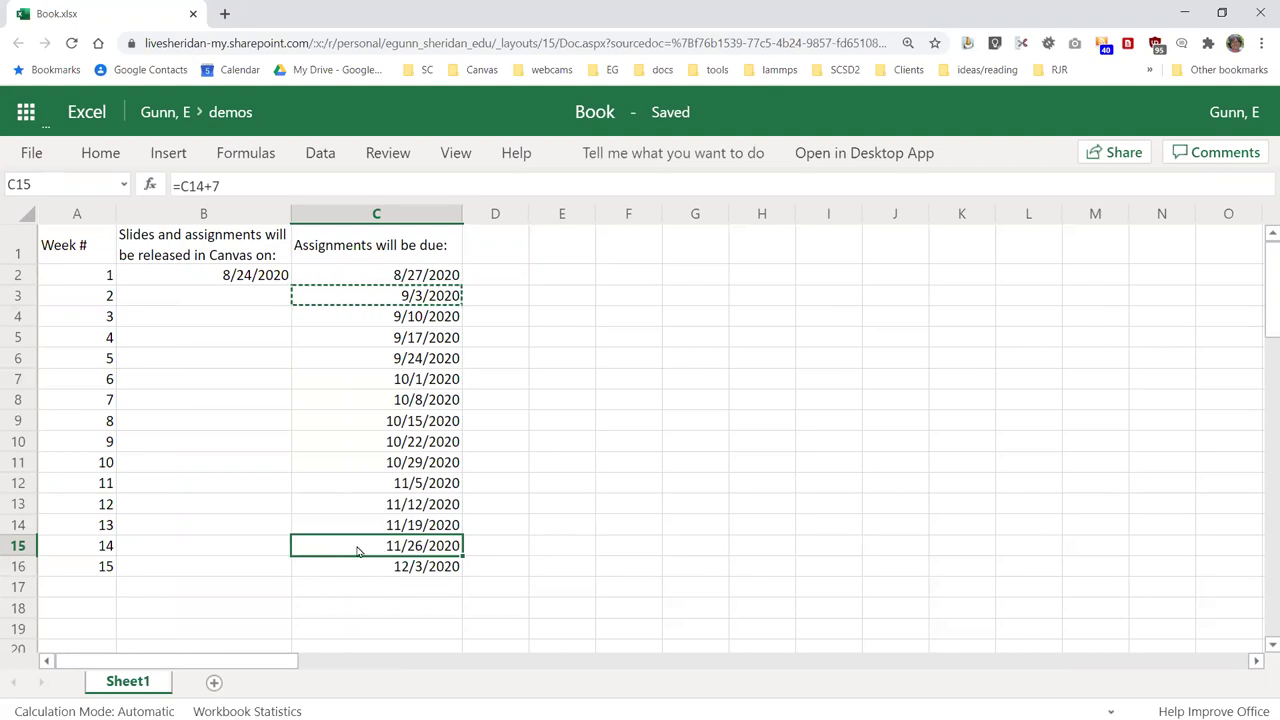
pyautogui.click(237, 184)
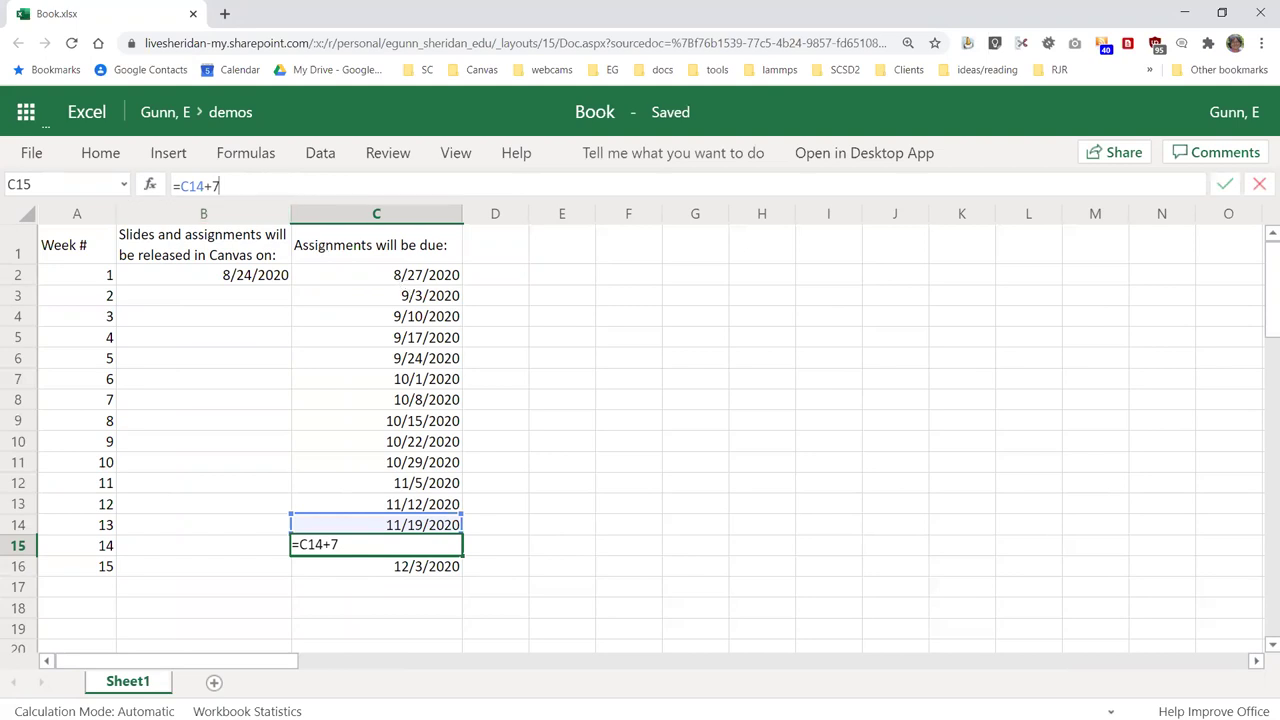
pyautogui.hotkey('ctrl', 'Return')
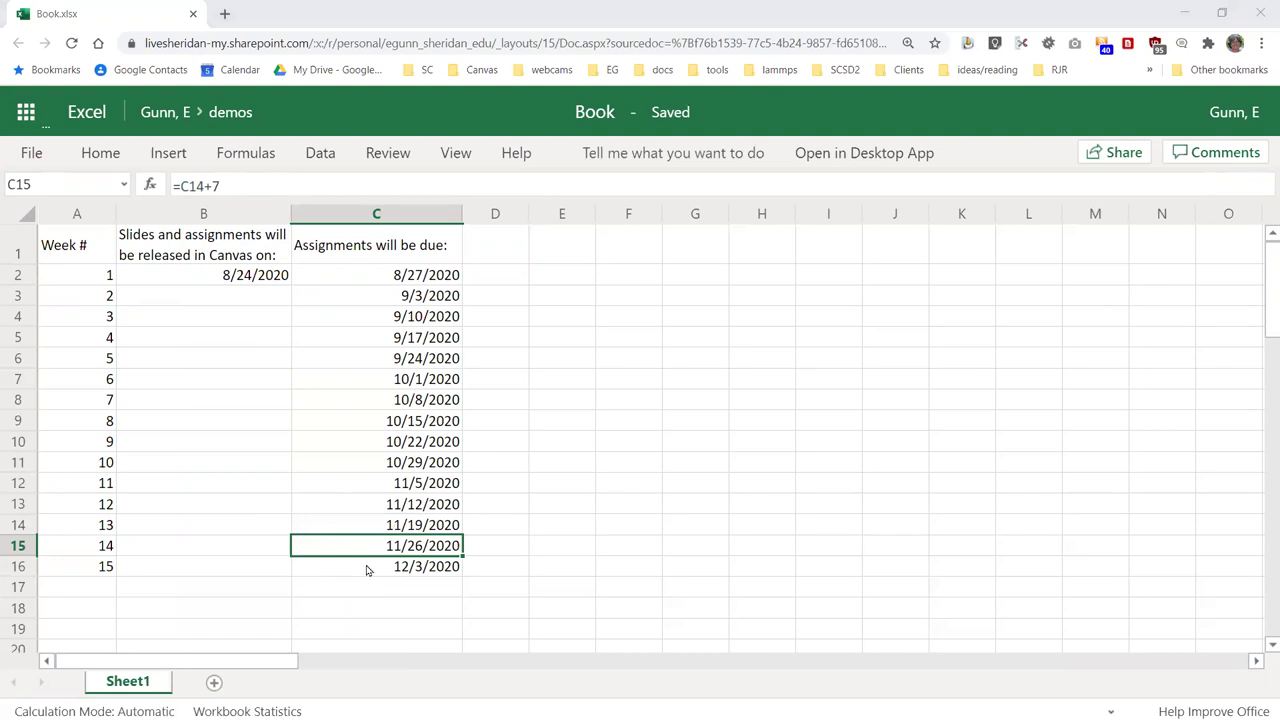
pyautogui.click(240, 186)
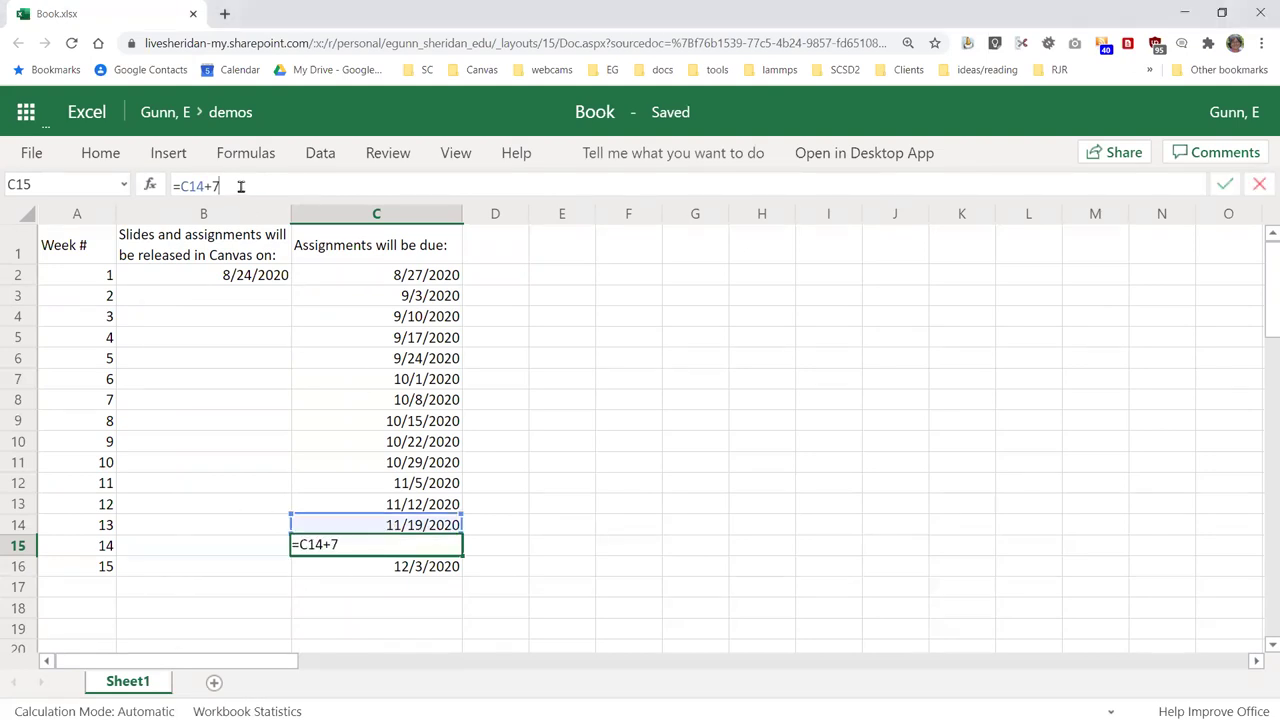
pyautogui.press('BackSpace')
pyautogui.write('14')
pyautogui.press('Return')
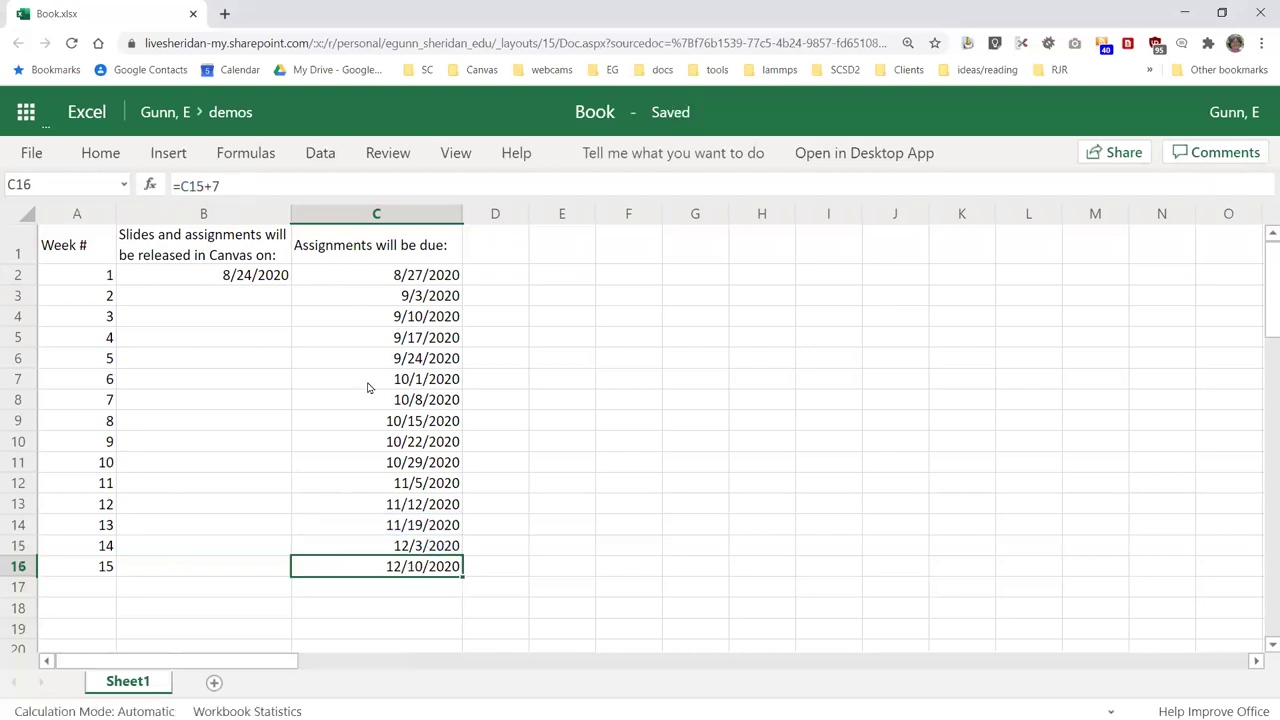